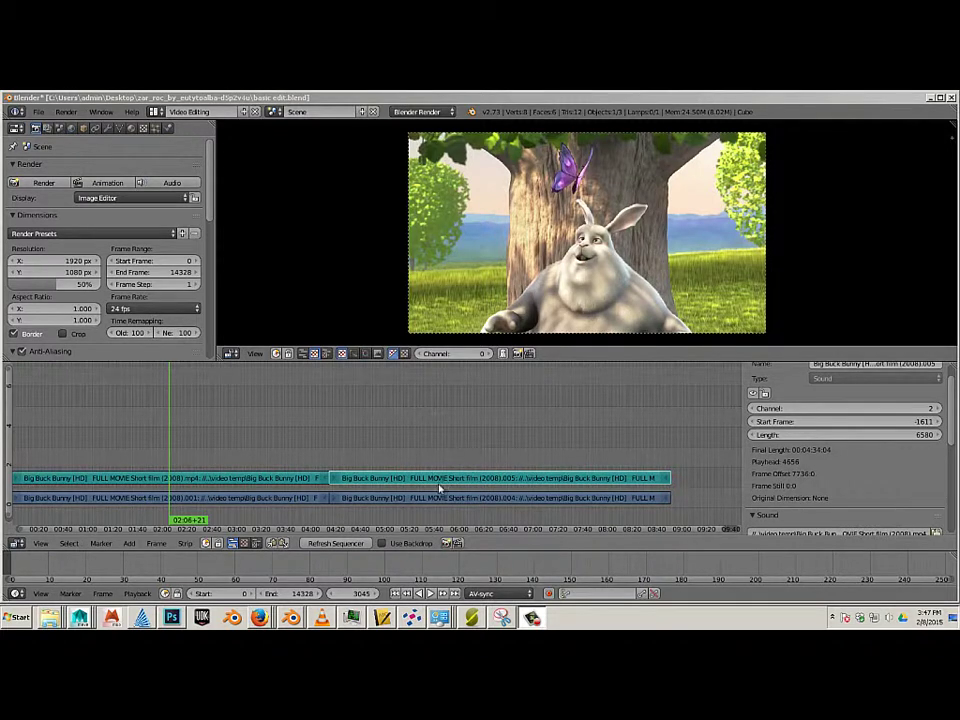
# - Move the sequencer playhead to frame 5567 (03:51+23), where the section to render begins
pyautogui.click(310, 444)
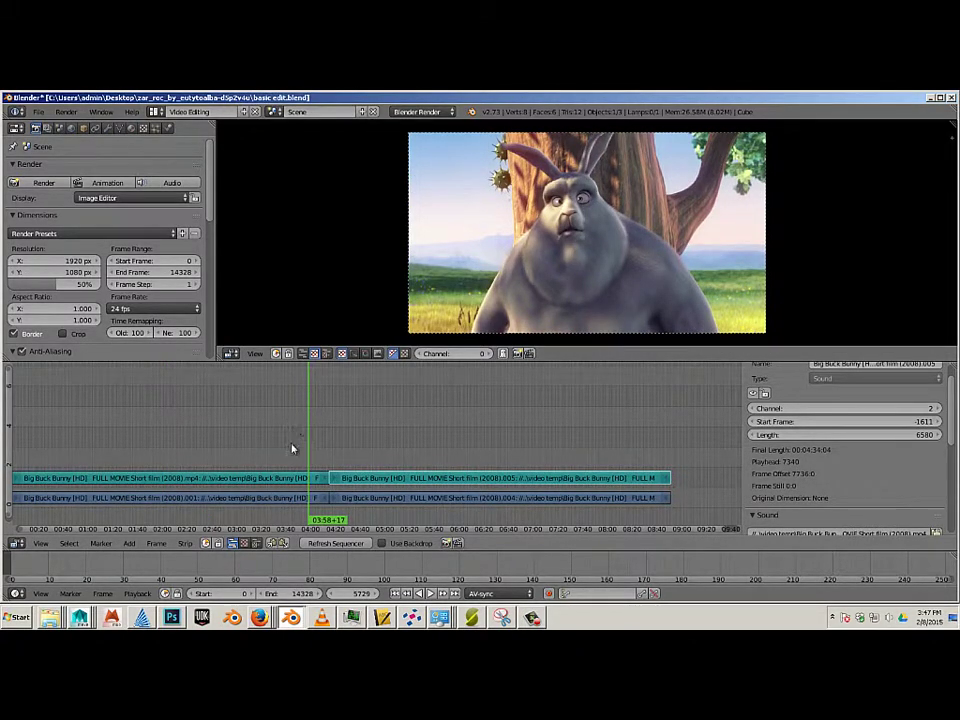
pyautogui.click(300, 519)
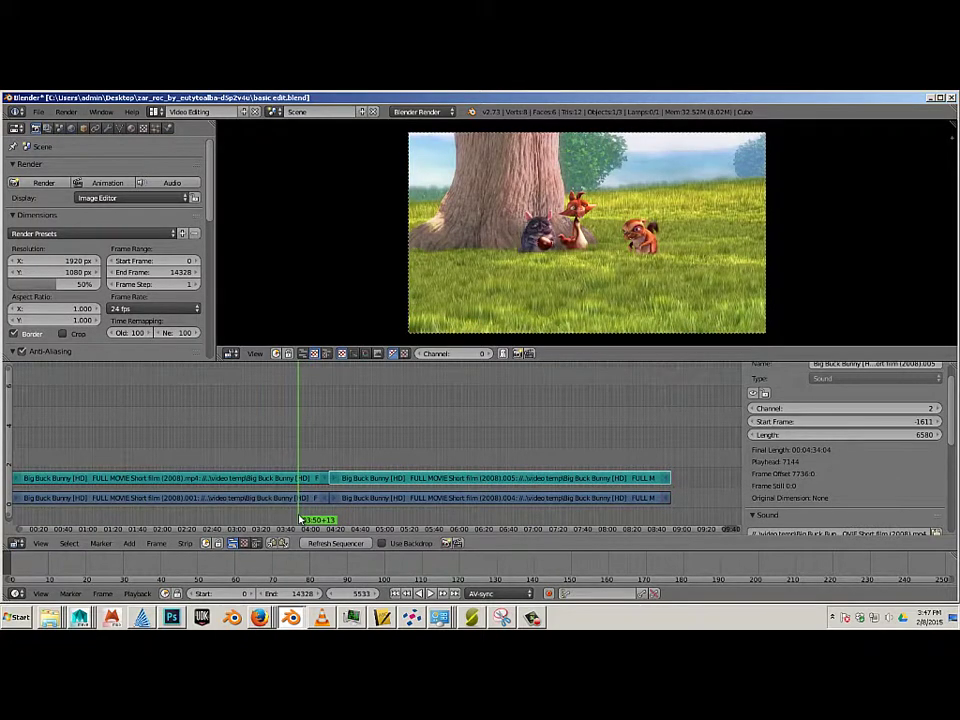
pyautogui.moveTo(298, 516); pyautogui.dragTo(302, 514)
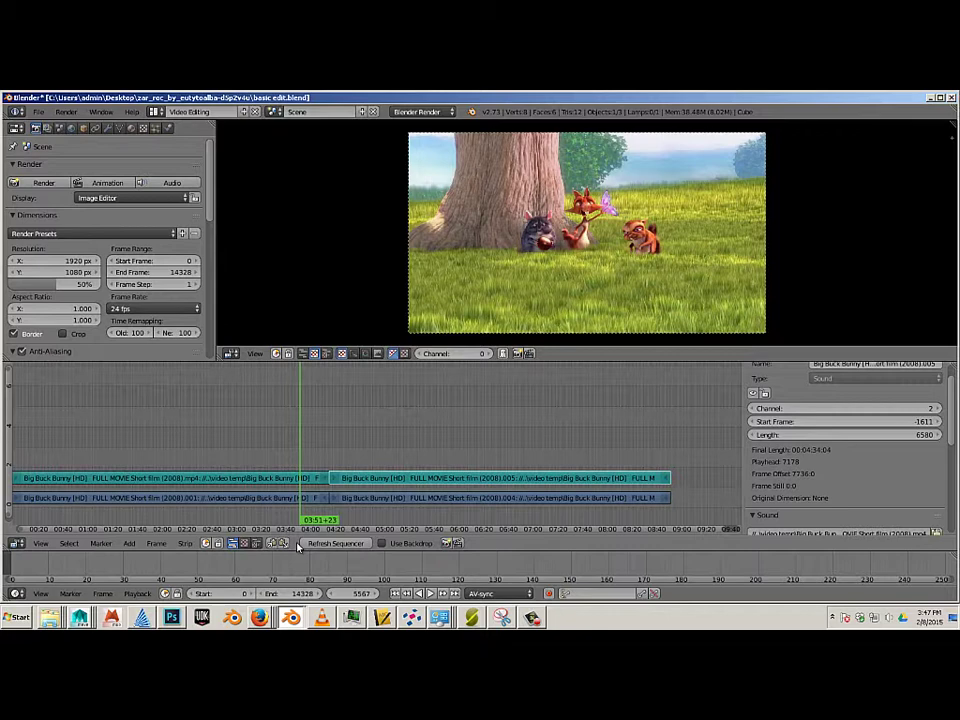
# - Set the scene's start frame to 5567 and its end frame to 6551 from the playhead
pyautogui.click(107, 596)
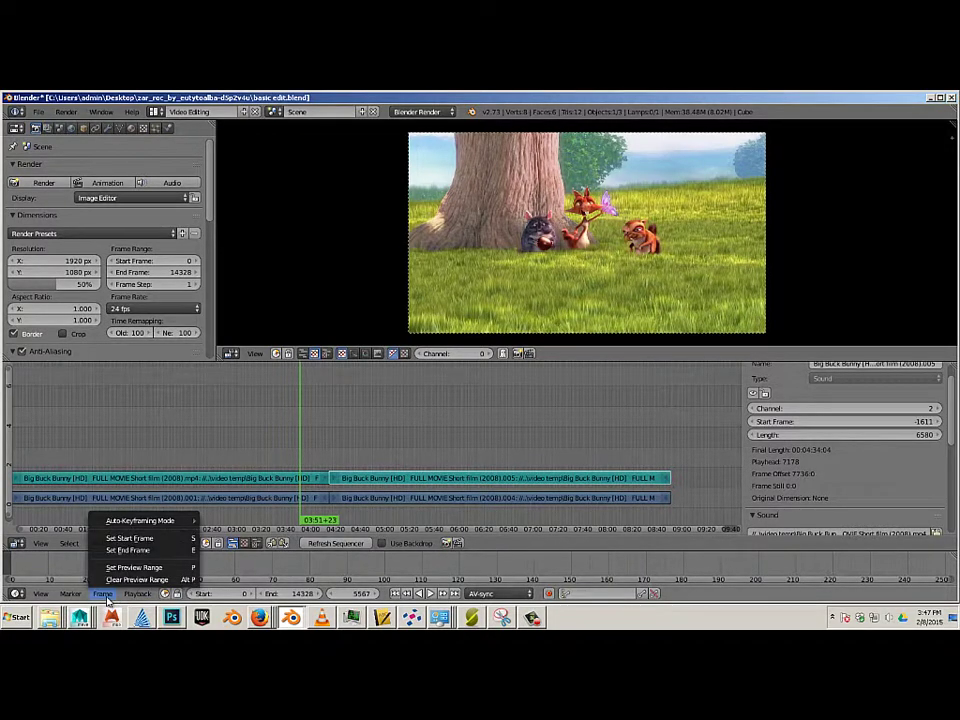
pyautogui.click(120, 540)
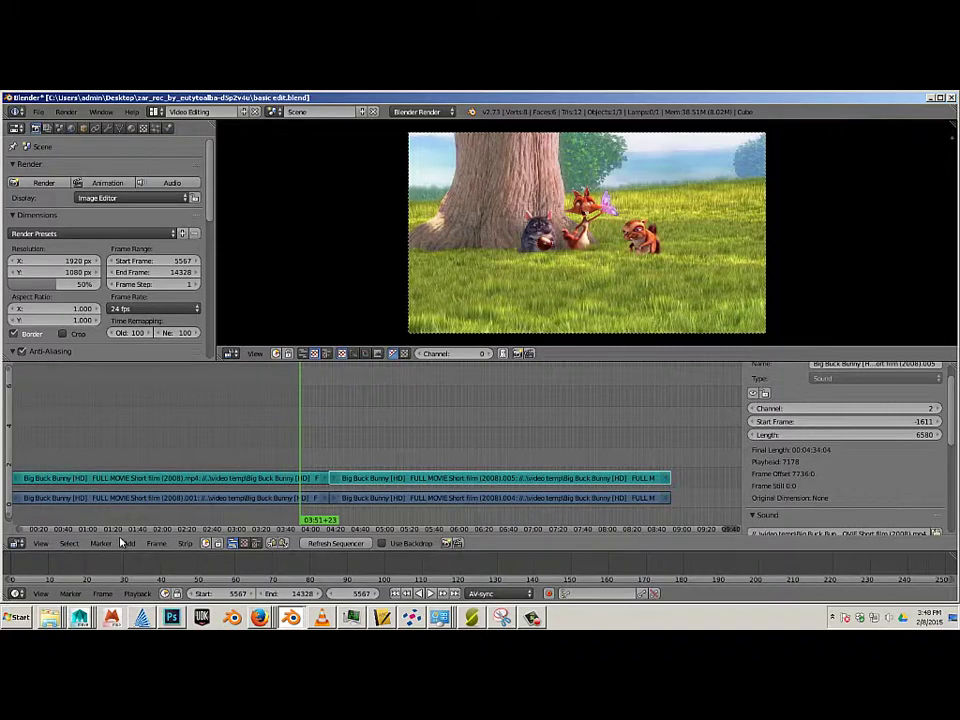
pyautogui.click(352, 522)
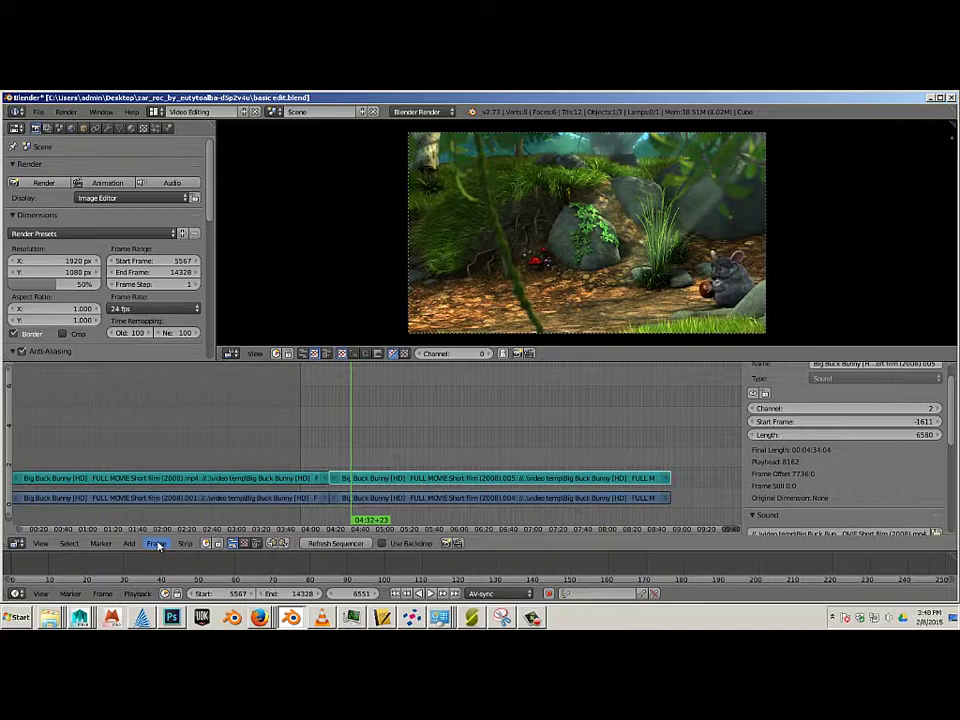
pyautogui.click(103, 593)
pyautogui.click(129, 550)
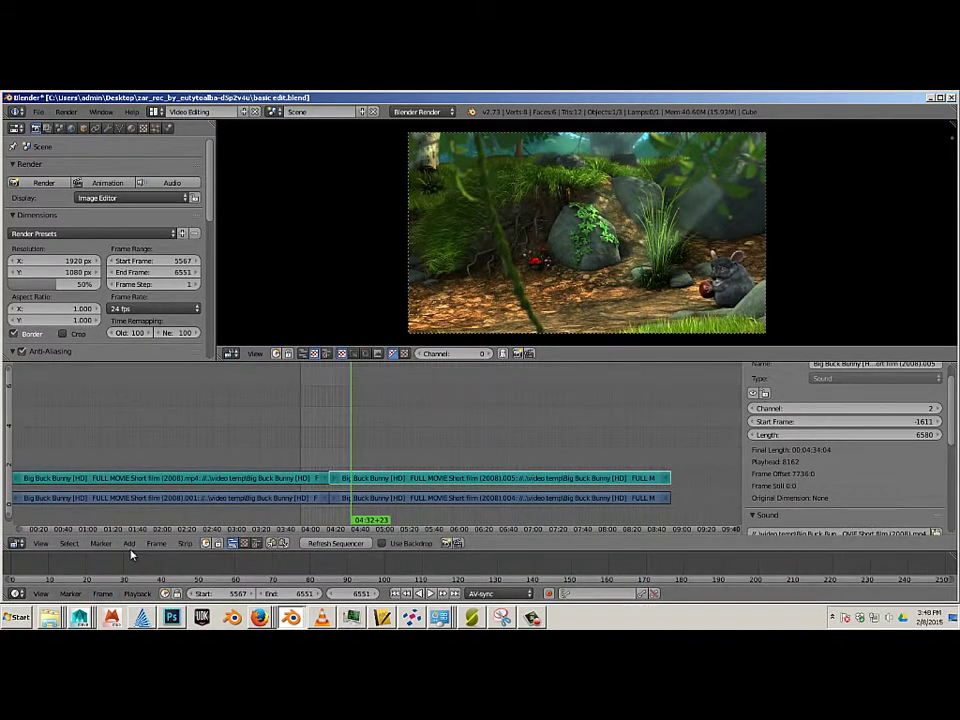
pyautogui.click(416, 447)
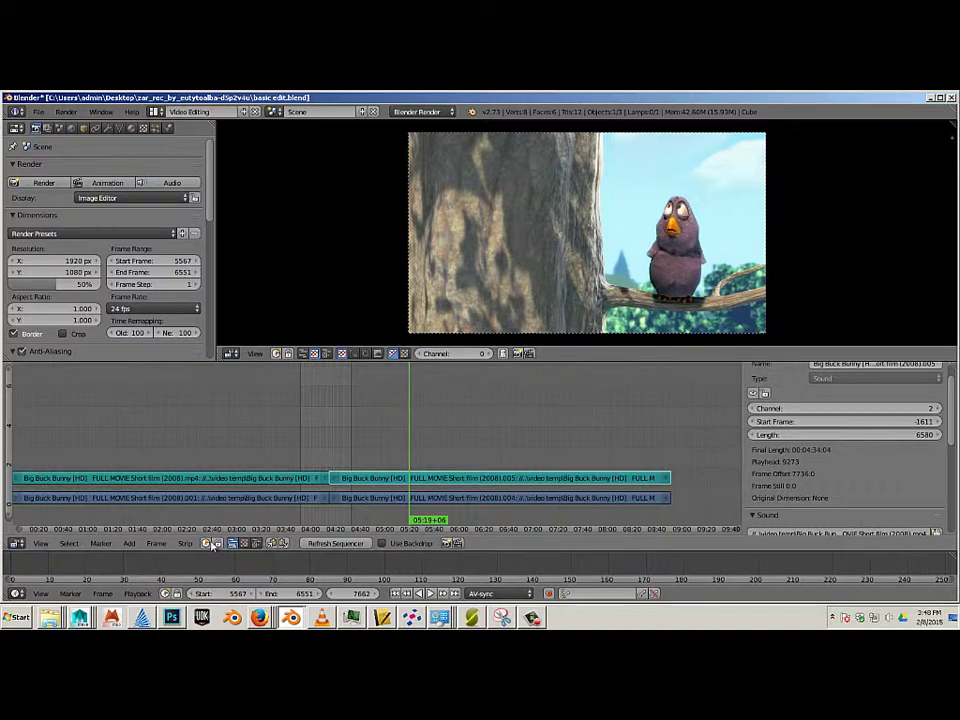
pyautogui.click(210, 544)
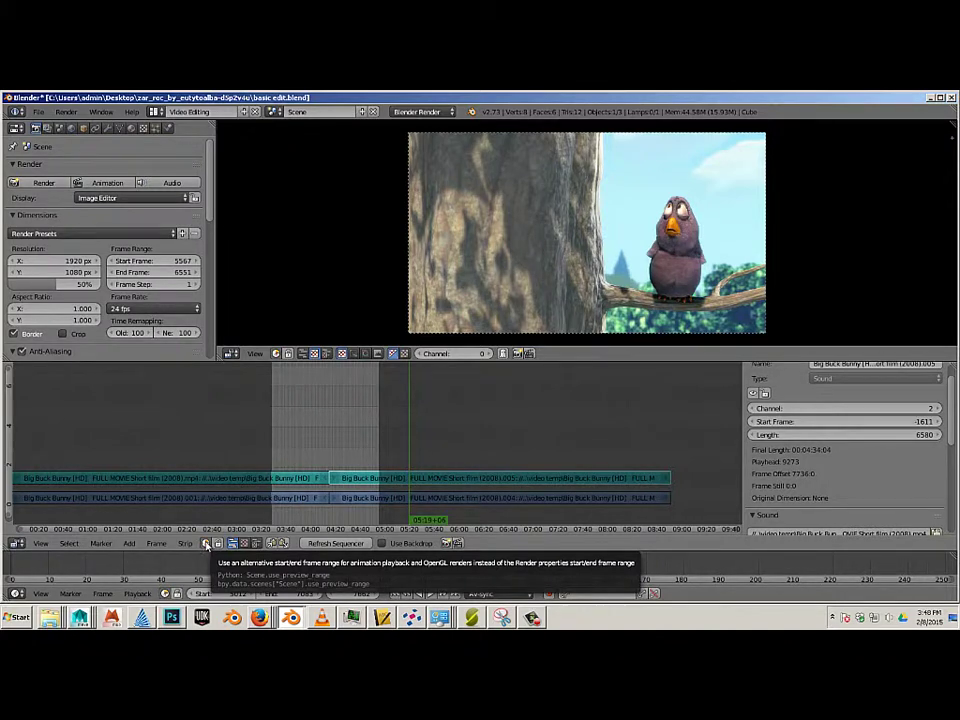
pyautogui.click(206, 545)
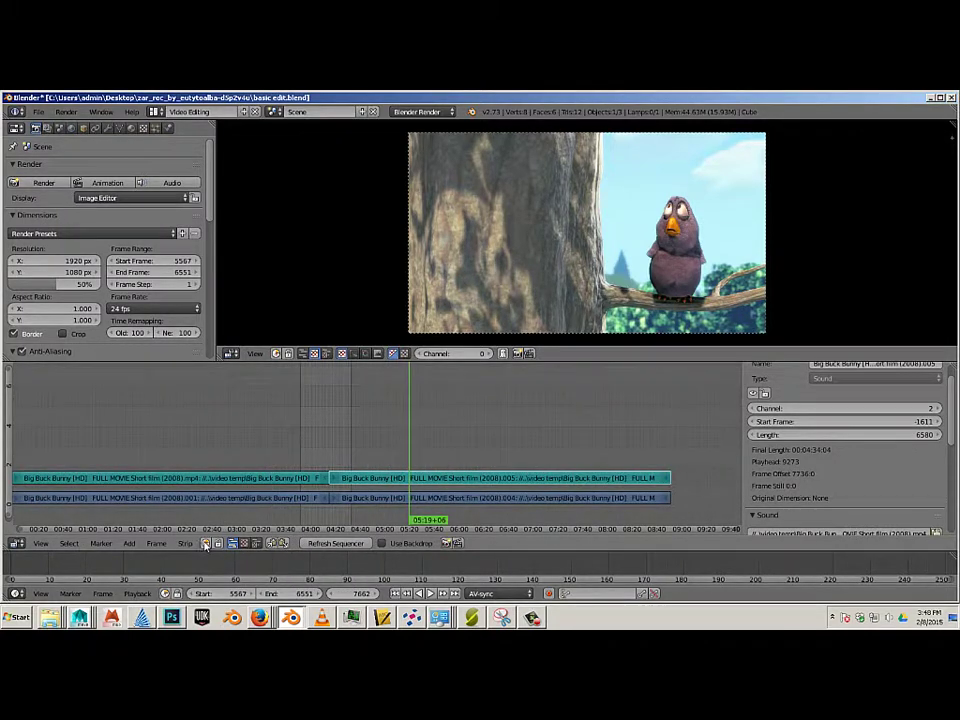
pyautogui.click(304, 432)
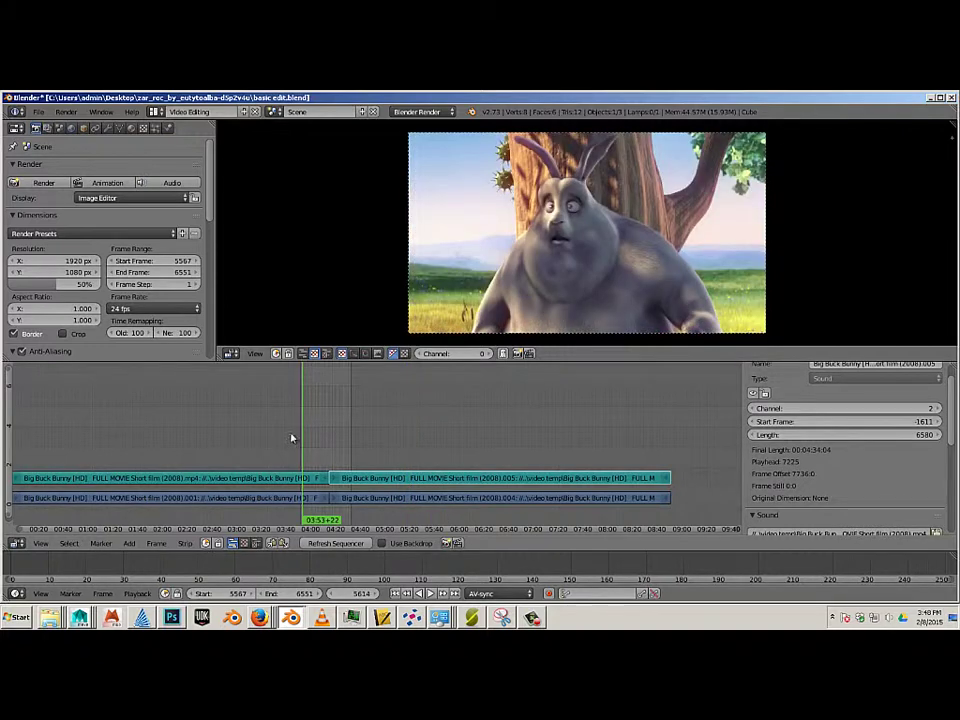
pyautogui.click(293, 437)
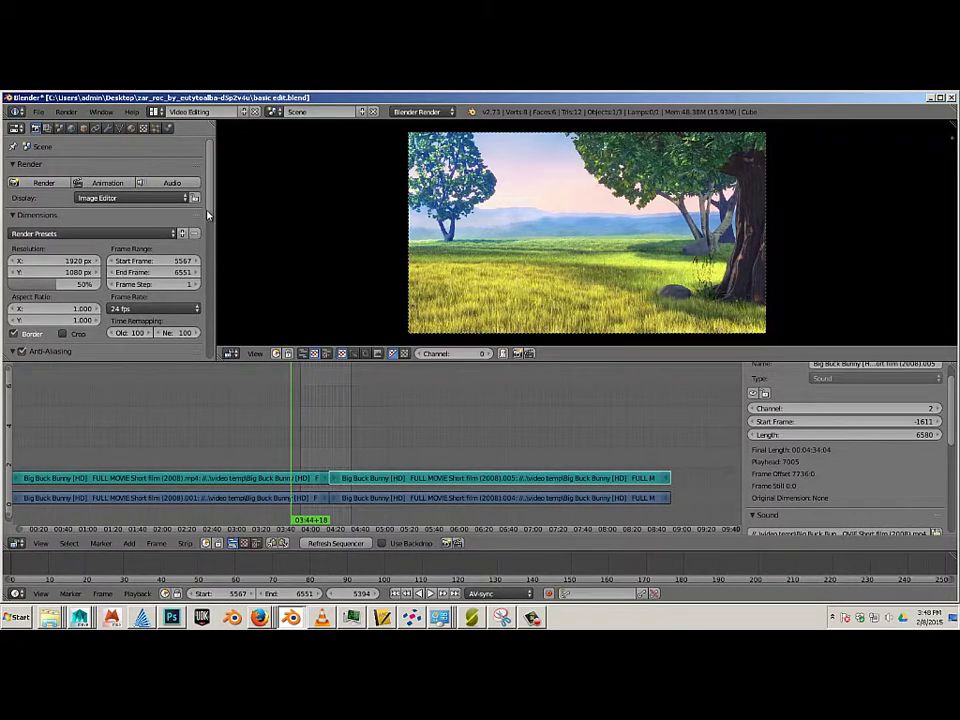
# - Choose Xvid as the output file format in the Render Output settings
pyautogui.moveTo(211, 216); pyautogui.dragTo(200, 305)
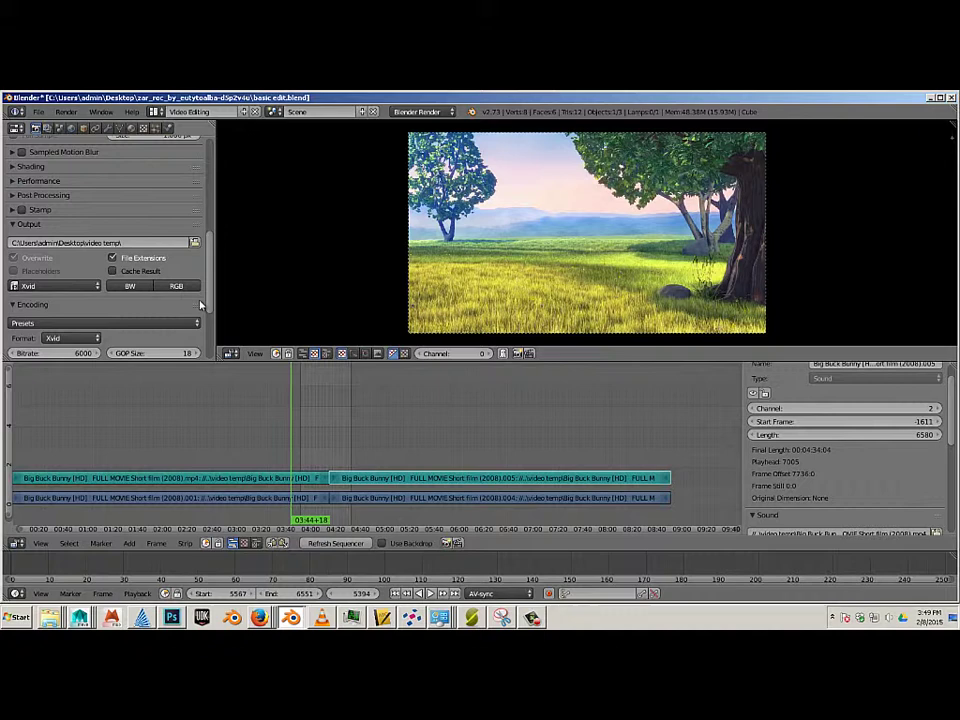
pyautogui.click(35, 287)
pyautogui.click(118, 287)
pyautogui.click(35, 287)
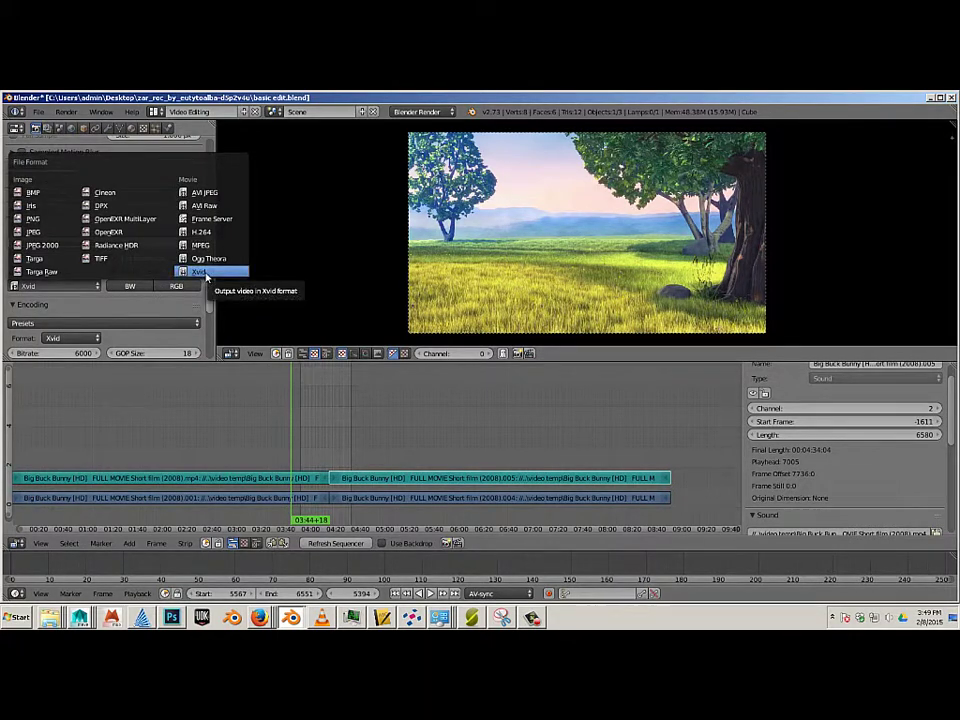
pyautogui.click(205, 272)
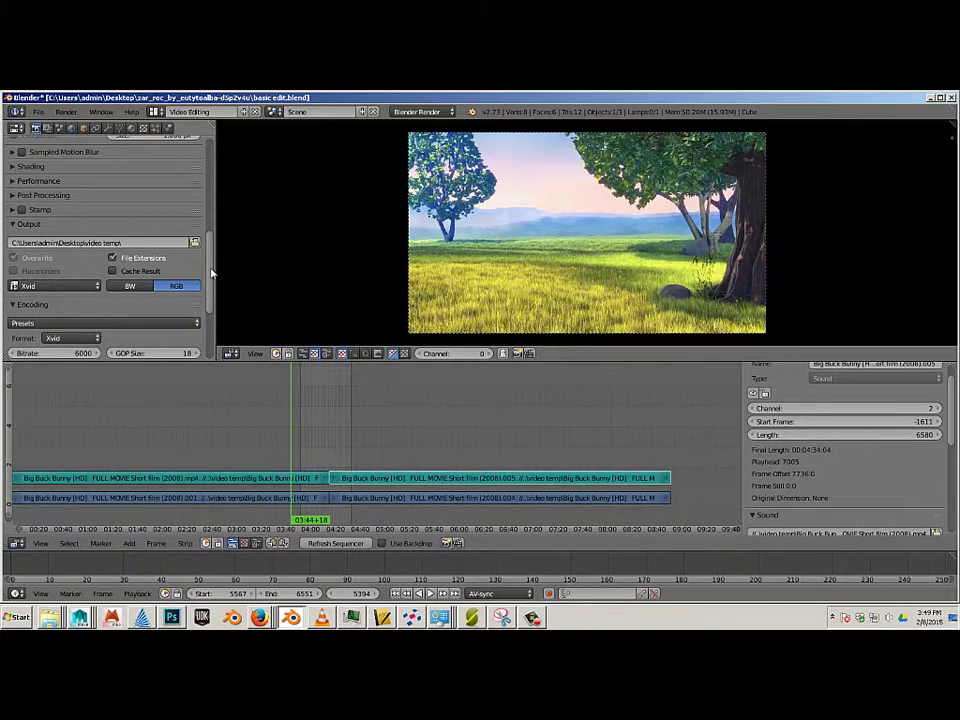
# - Keep Xvid as the encoding container and set the audio codec to MP3
pyautogui.scroll(-3, 211, 276)
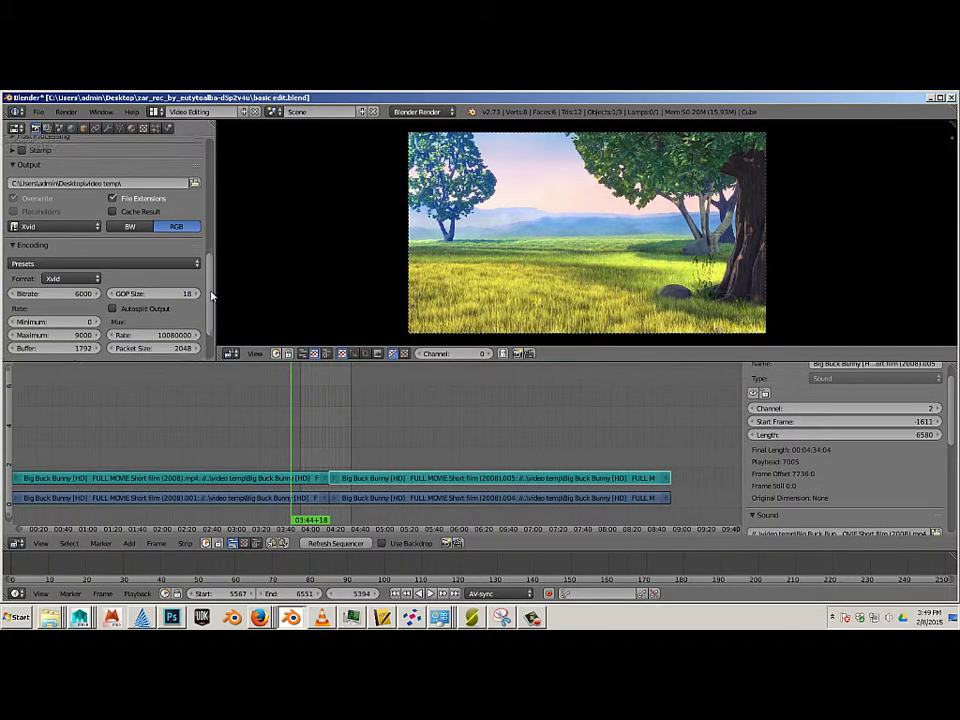
pyautogui.click(88, 274)
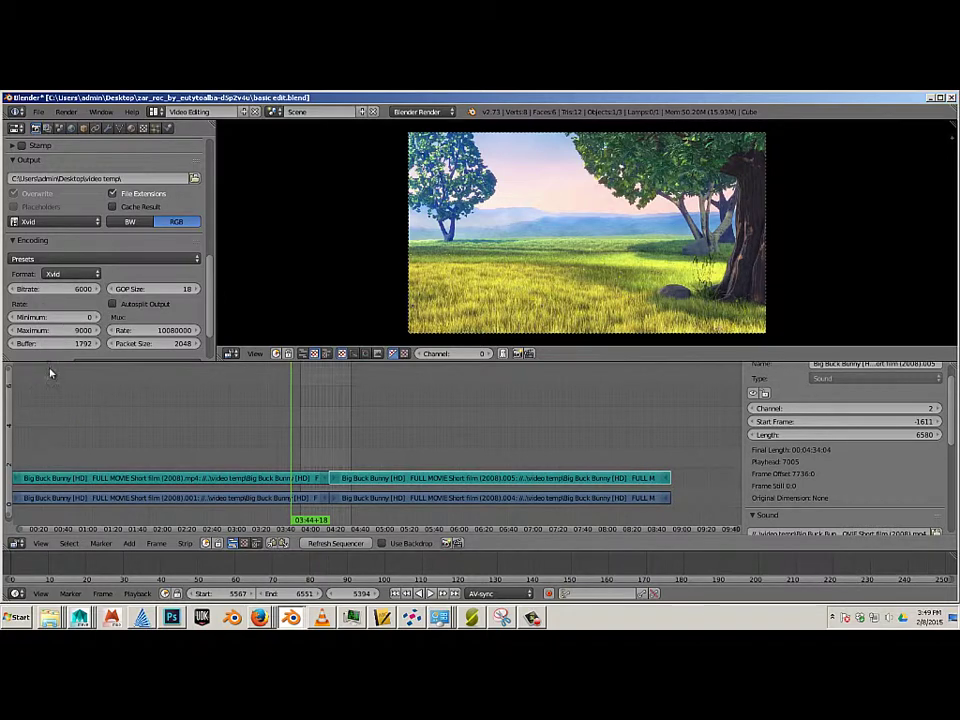
pyautogui.click(85, 274)
pyautogui.click(85, 274)
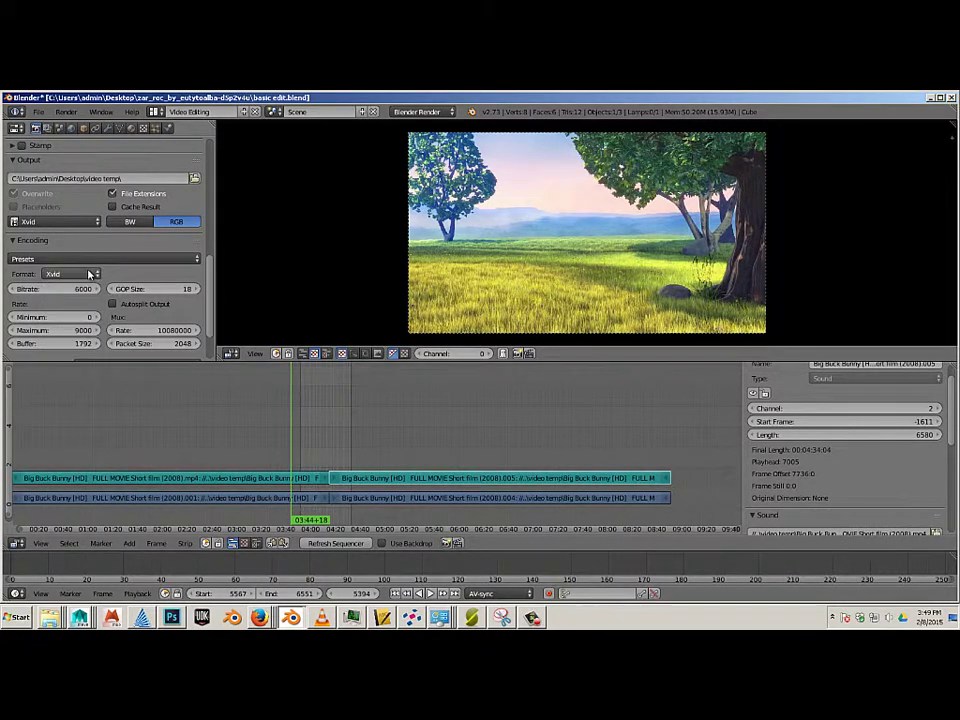
pyautogui.moveTo(211, 272); pyautogui.dragTo(206, 307)
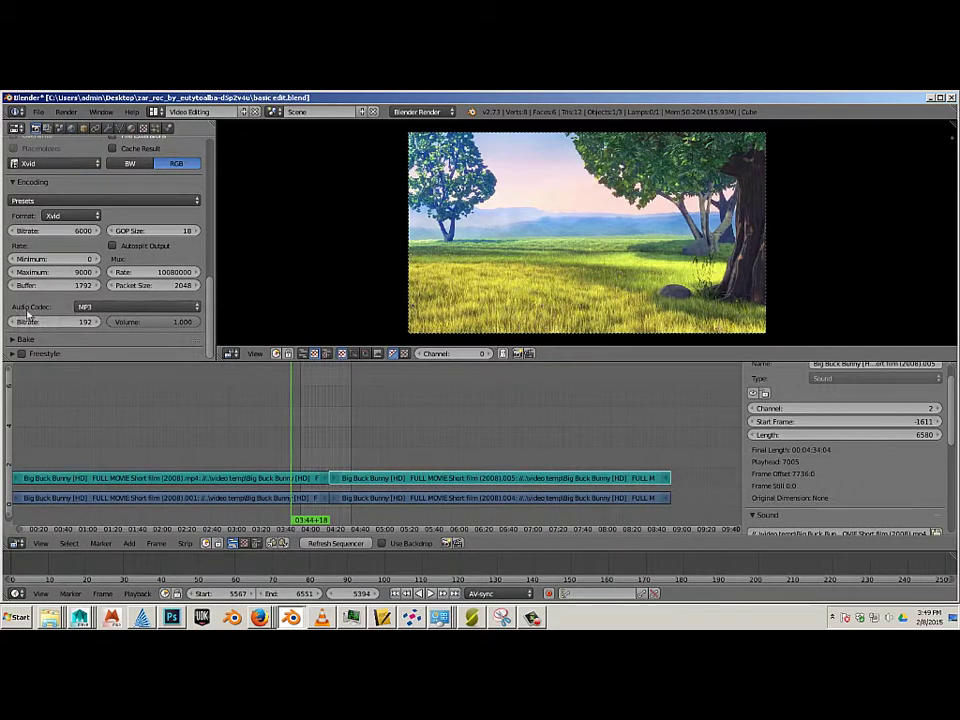
pyautogui.click(99, 309)
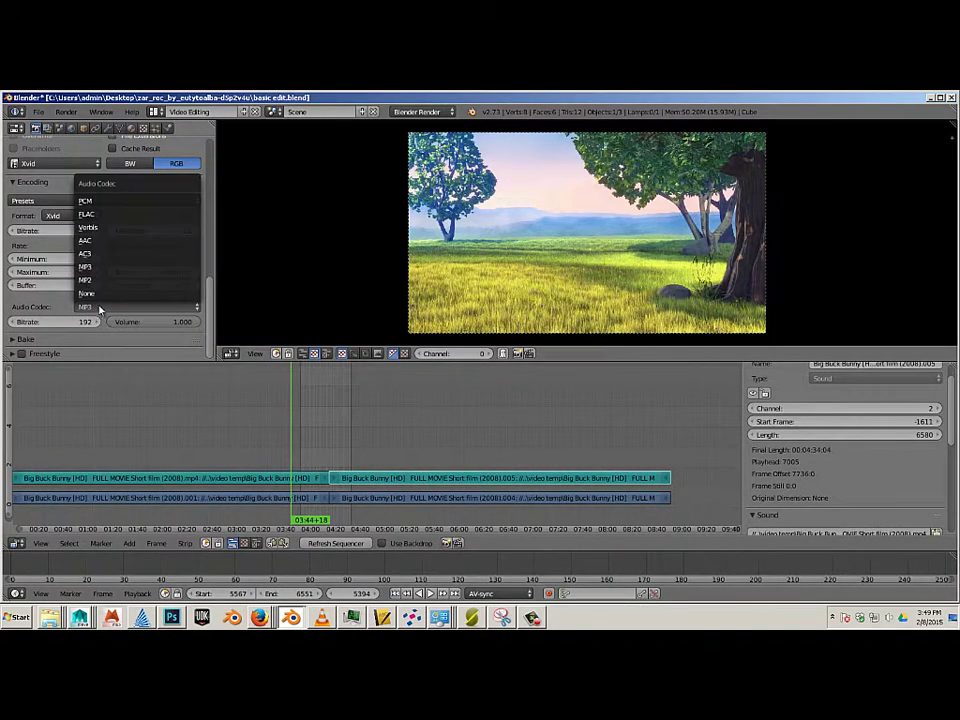
pyautogui.click(98, 268)
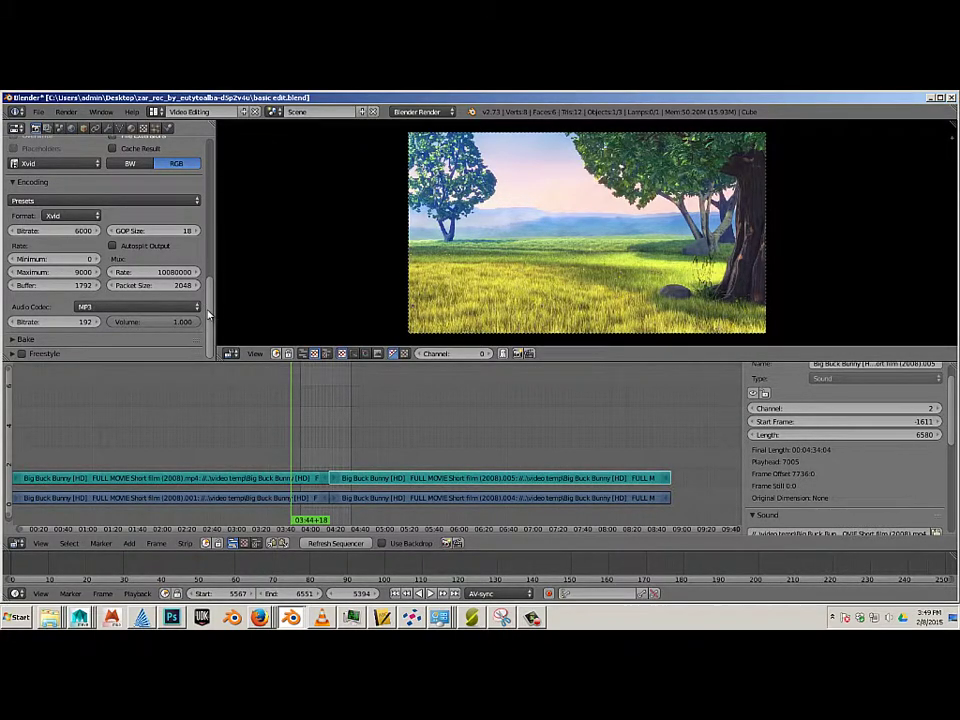
pyautogui.moveTo(209, 315); pyautogui.dragTo(209, 170)
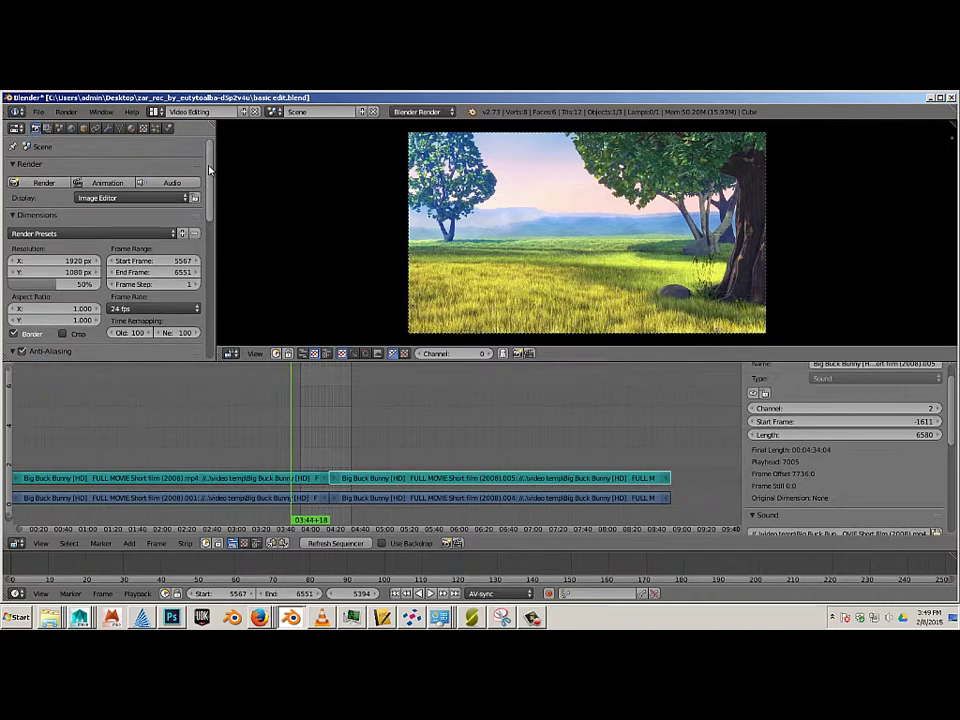
# - Render frames 5567–6551 as an animation and open the video temp folder to check the output
pyautogui.click(104, 184)
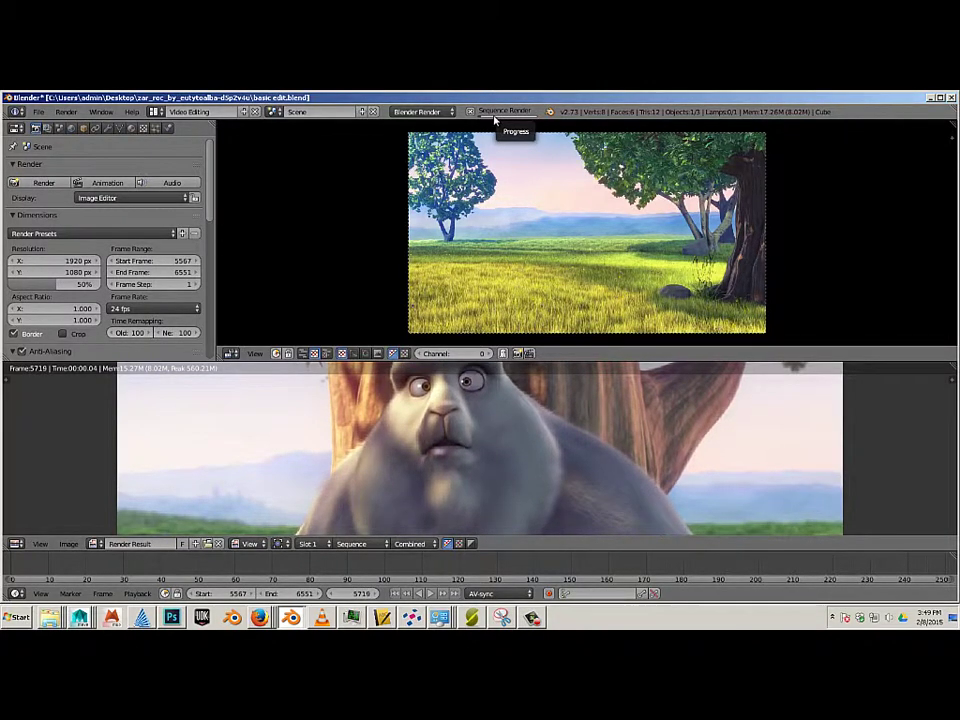
pyautogui.rightClick(50, 620)
pyautogui.click(40, 589)
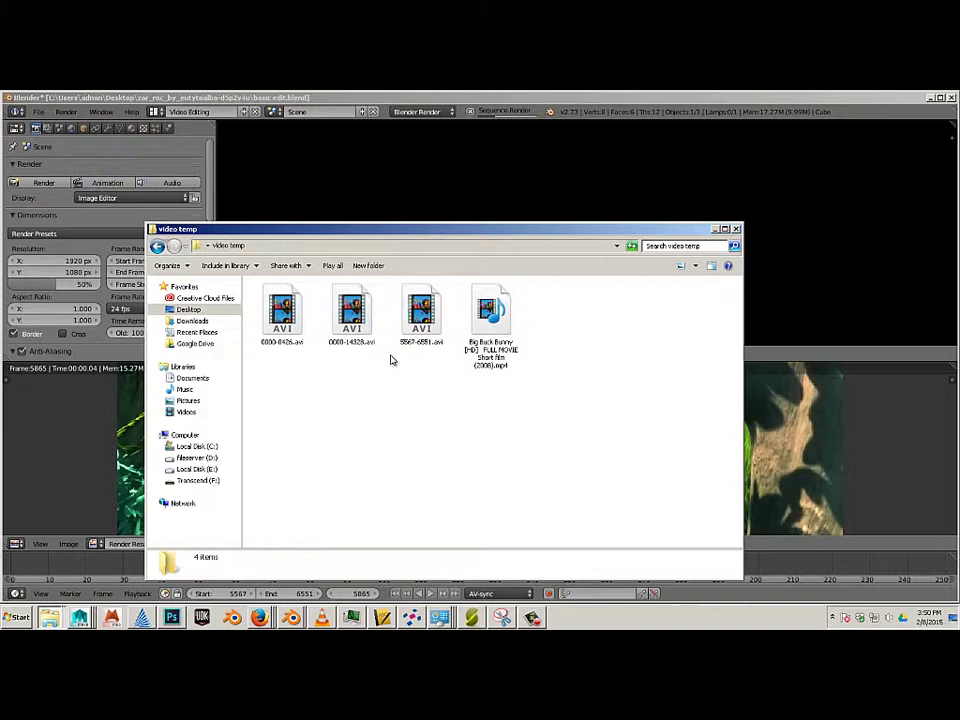
# - Bring Blender to the front and let the render finish at frame 6551
pyautogui.click(406, 98)
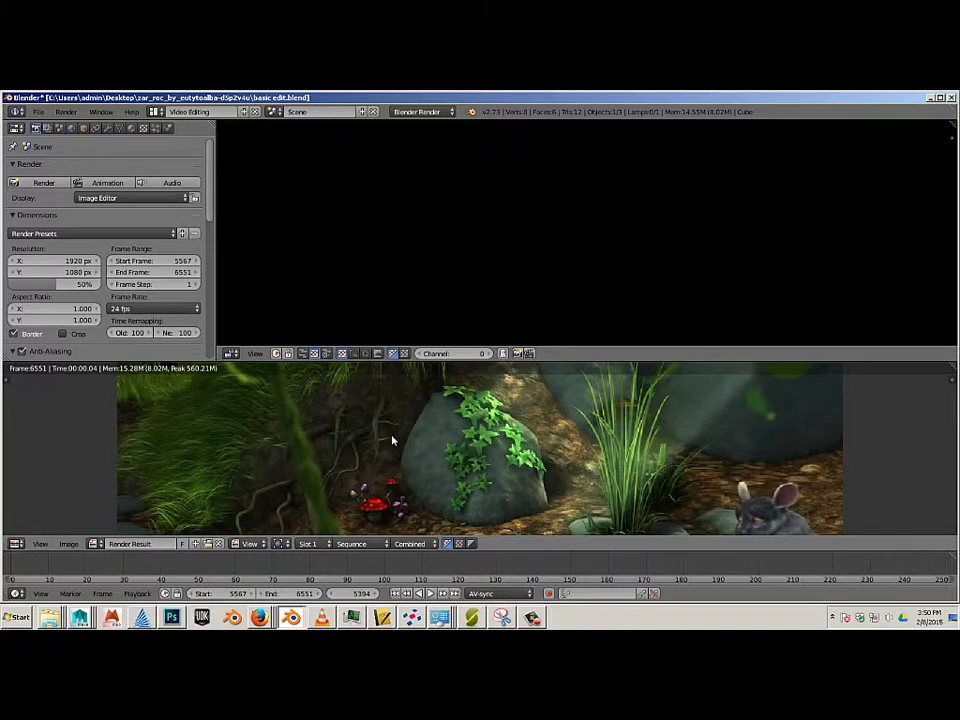
# - Switch the lower area from the Image Editor back to the Video Sequence Editor
pyautogui.click(16, 544)
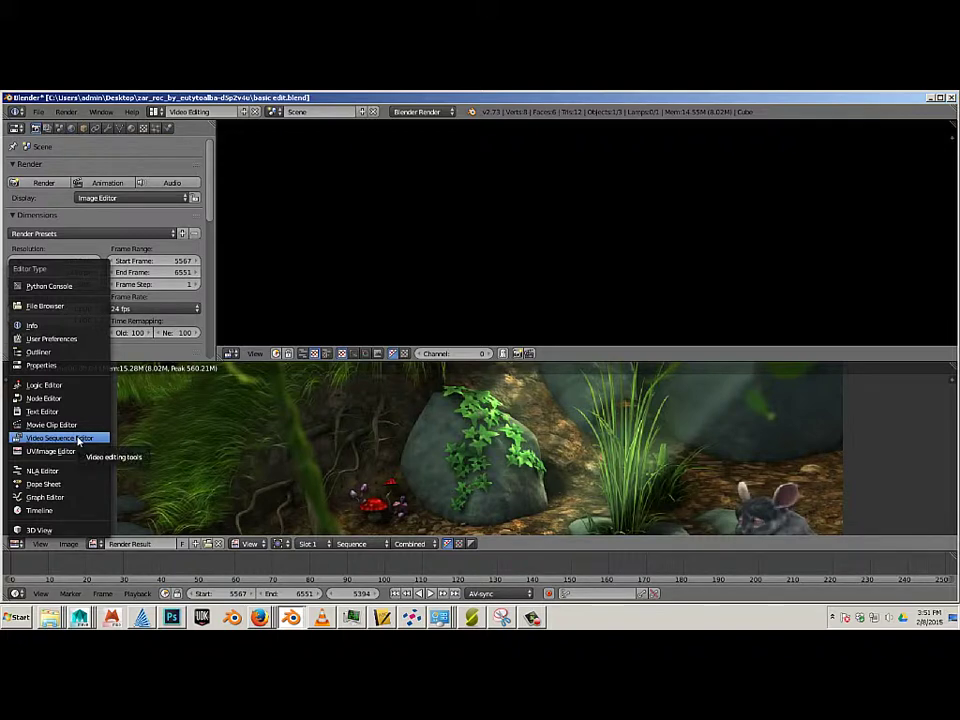
pyautogui.click(78, 440)
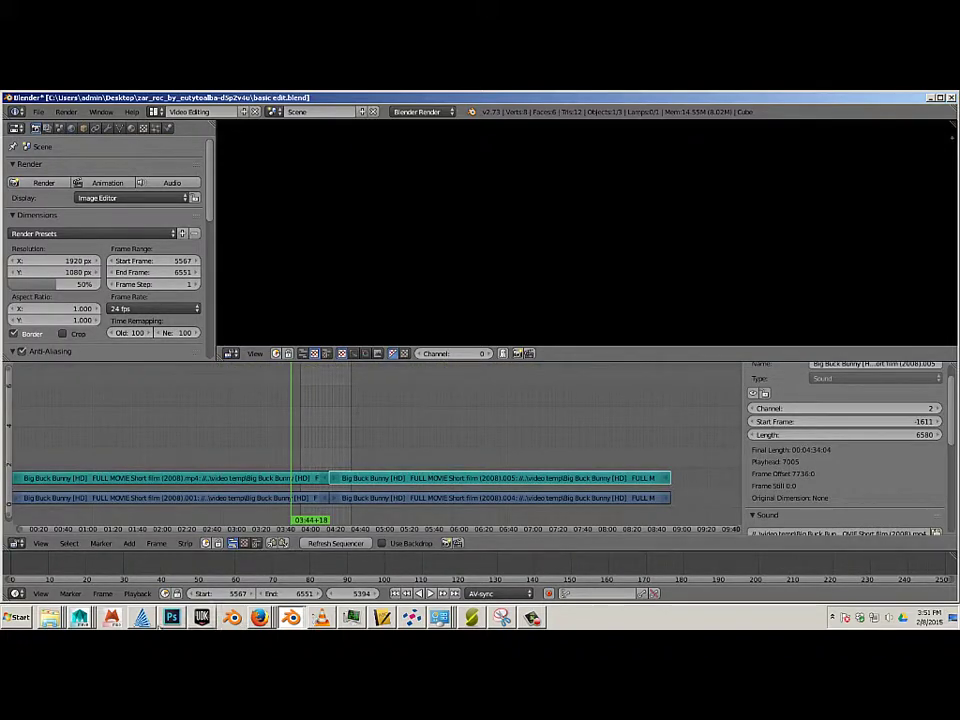
pyautogui.rightClick(49, 617)
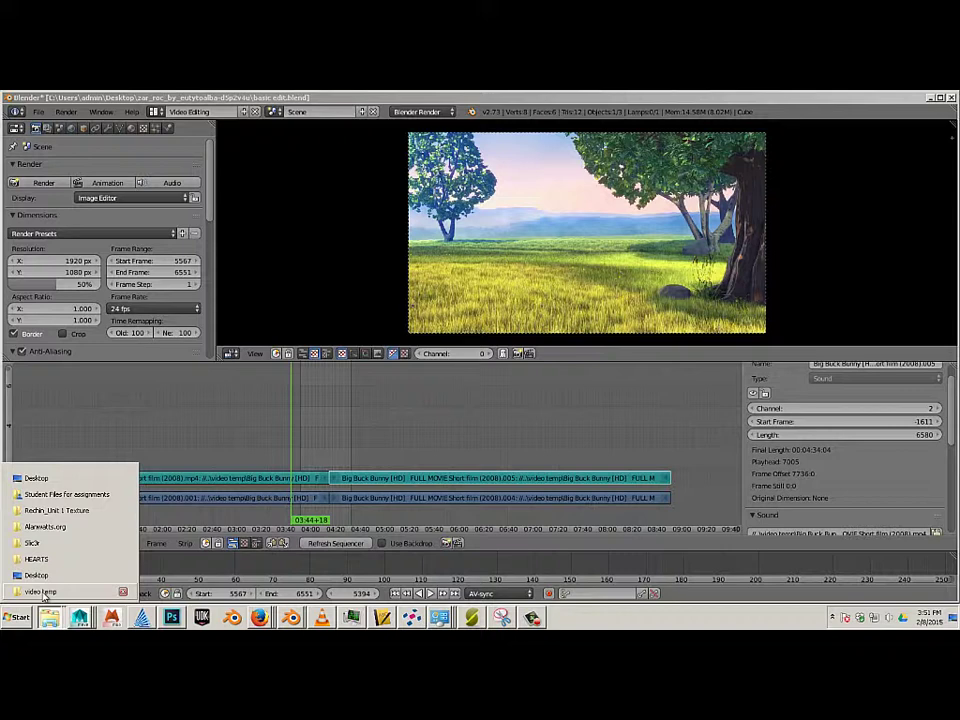
# - Open the video temp folder and refresh its listing to show 5567-6551.avi
pyautogui.click(42, 592)
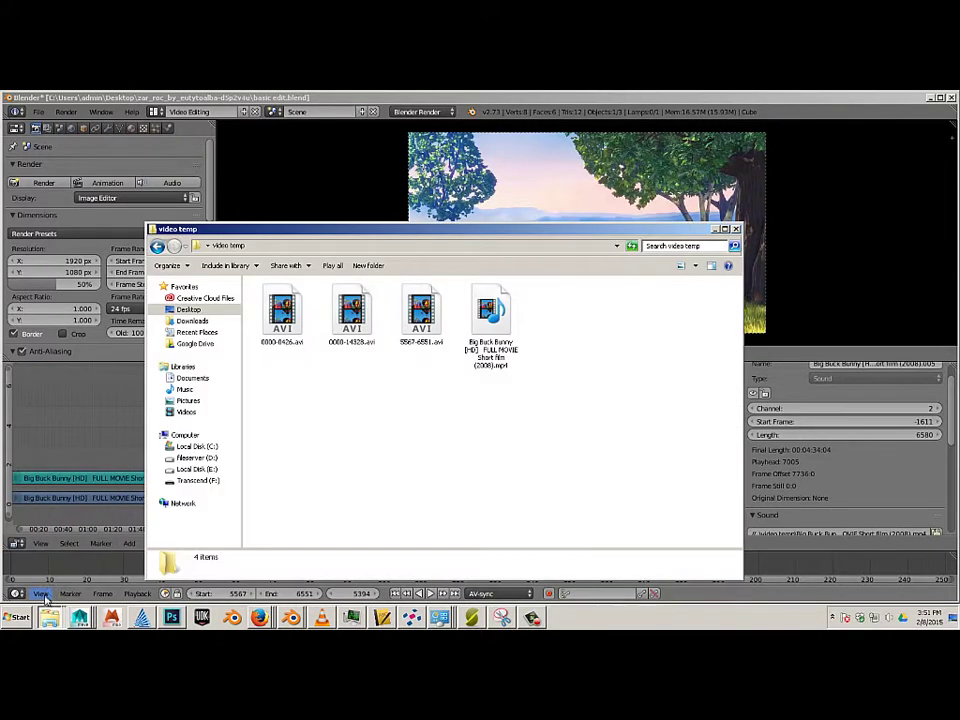
pyautogui.click(424, 316)
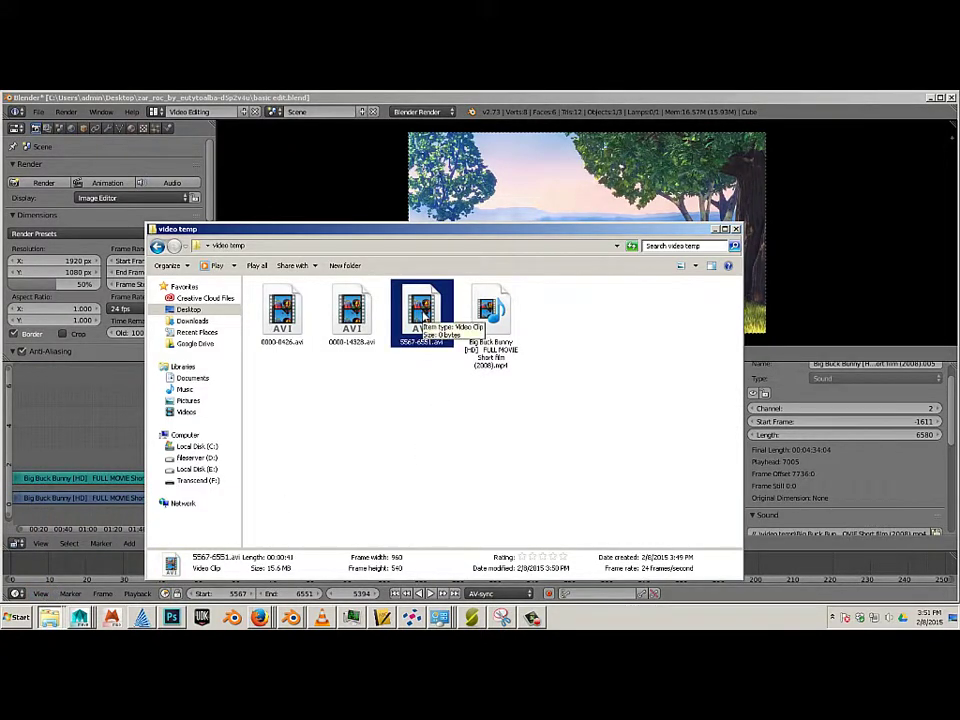
pyautogui.click(420, 391)
pyautogui.rightClick(420, 391)
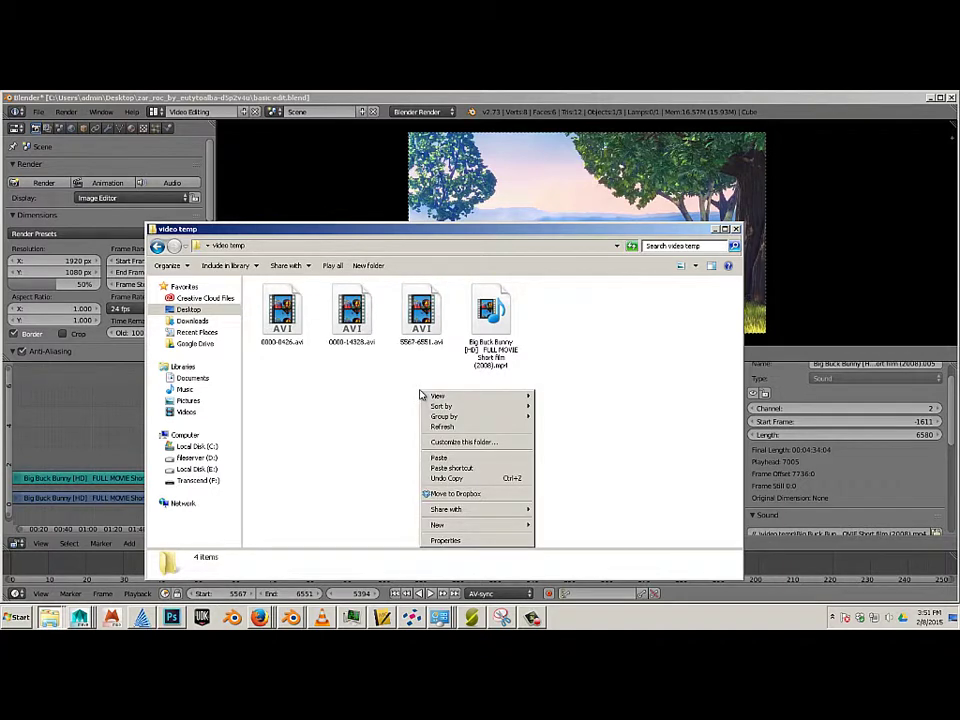
pyautogui.click(436, 428)
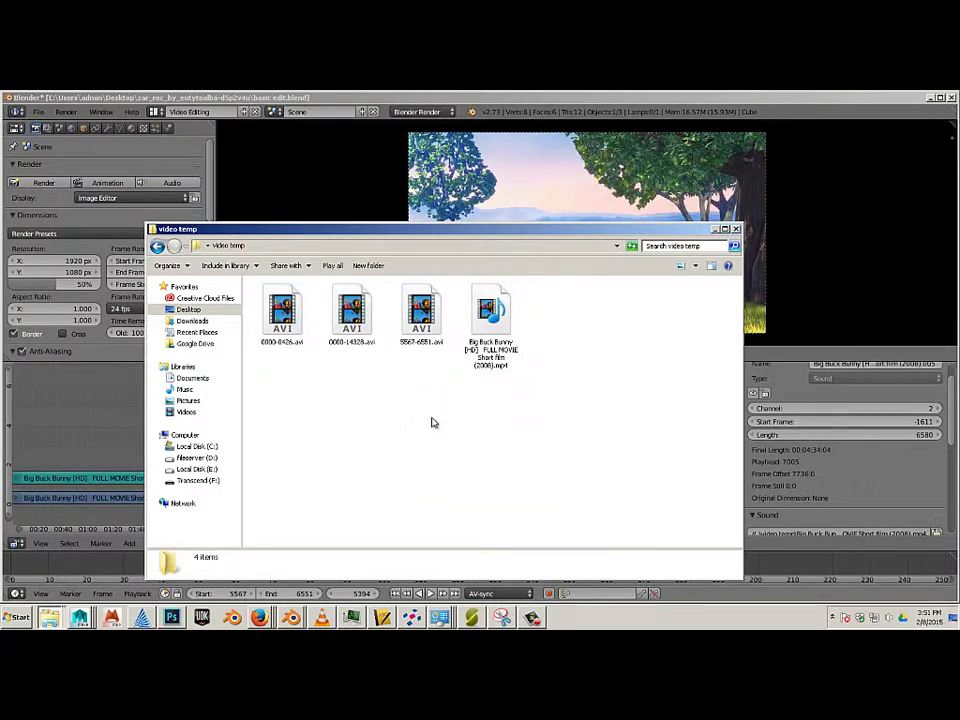
# - Play 5567-6551.avi in VLC media player, pause it, then close VLC and the folder
pyautogui.click(413, 342)
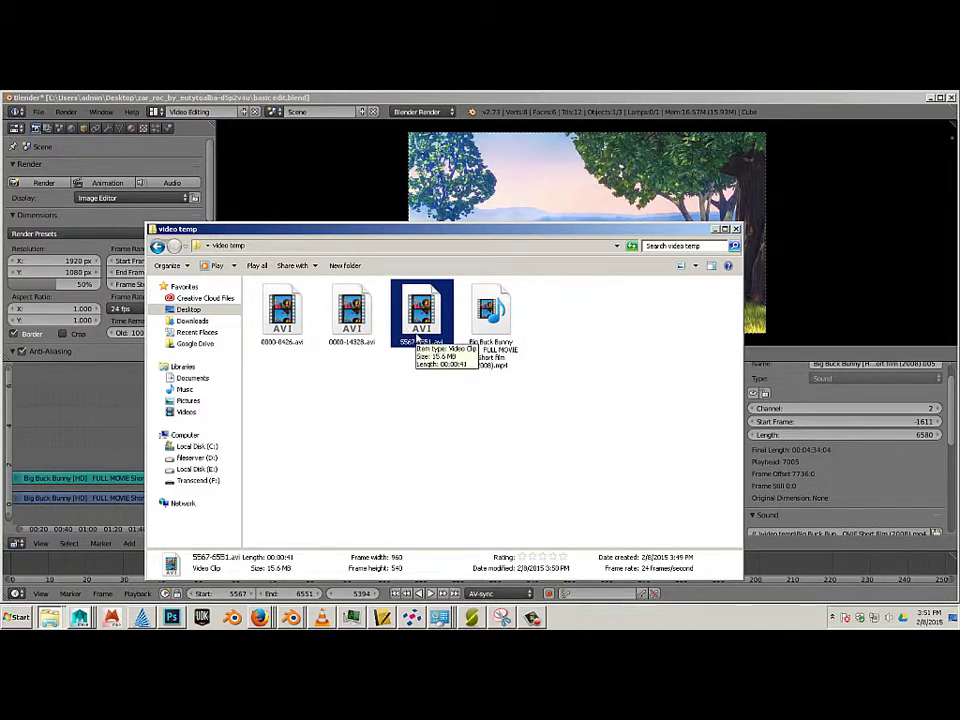
pyautogui.rightClick(417, 338)
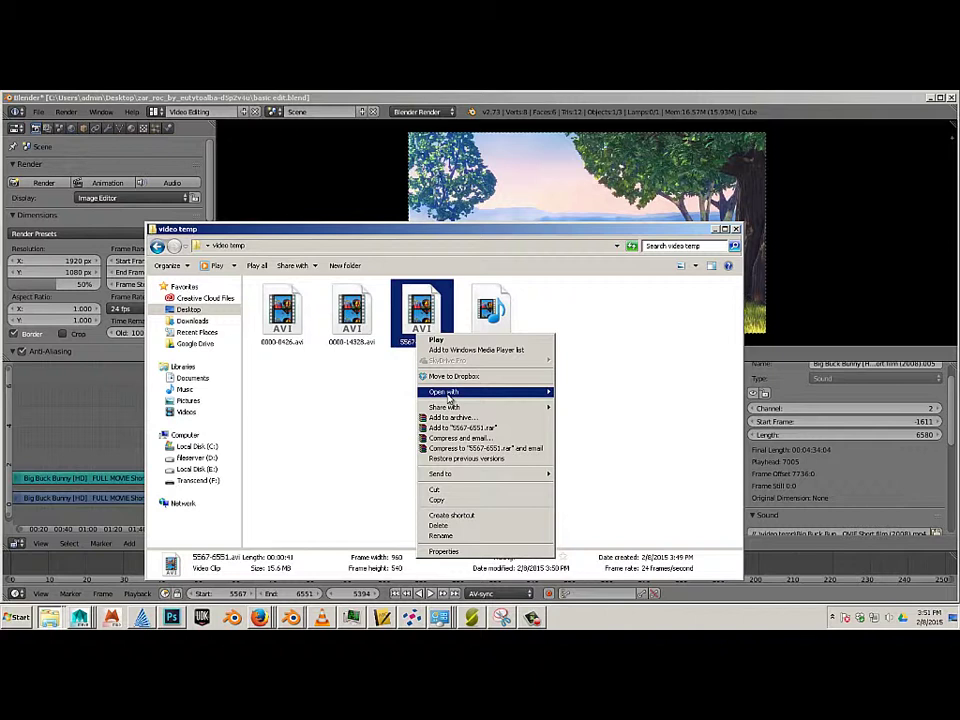
pyautogui.moveTo(448, 394)
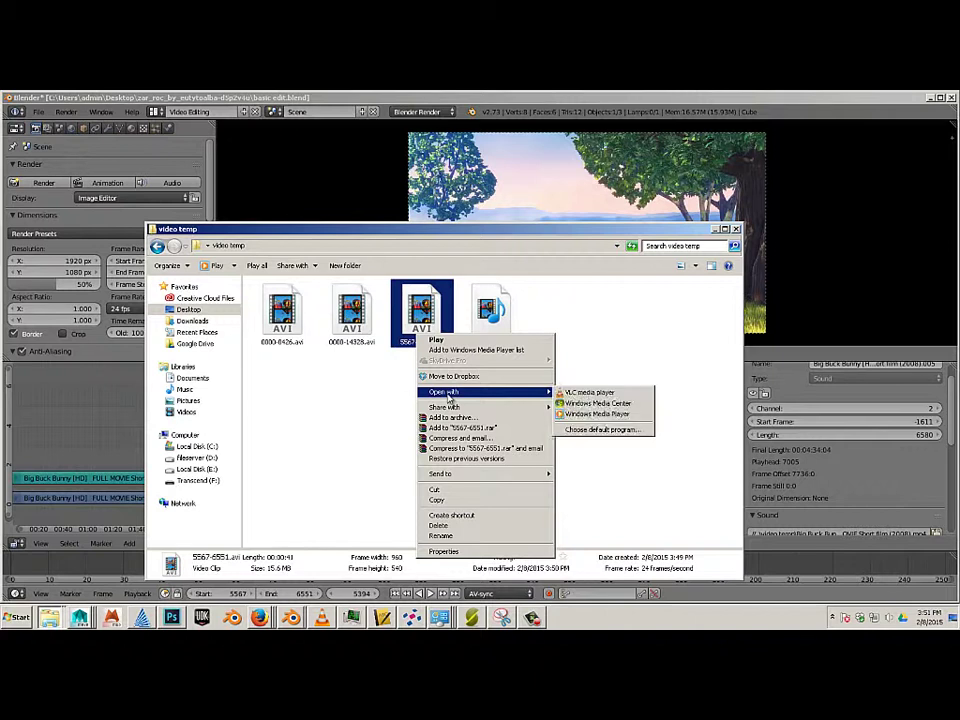
pyautogui.click(578, 394)
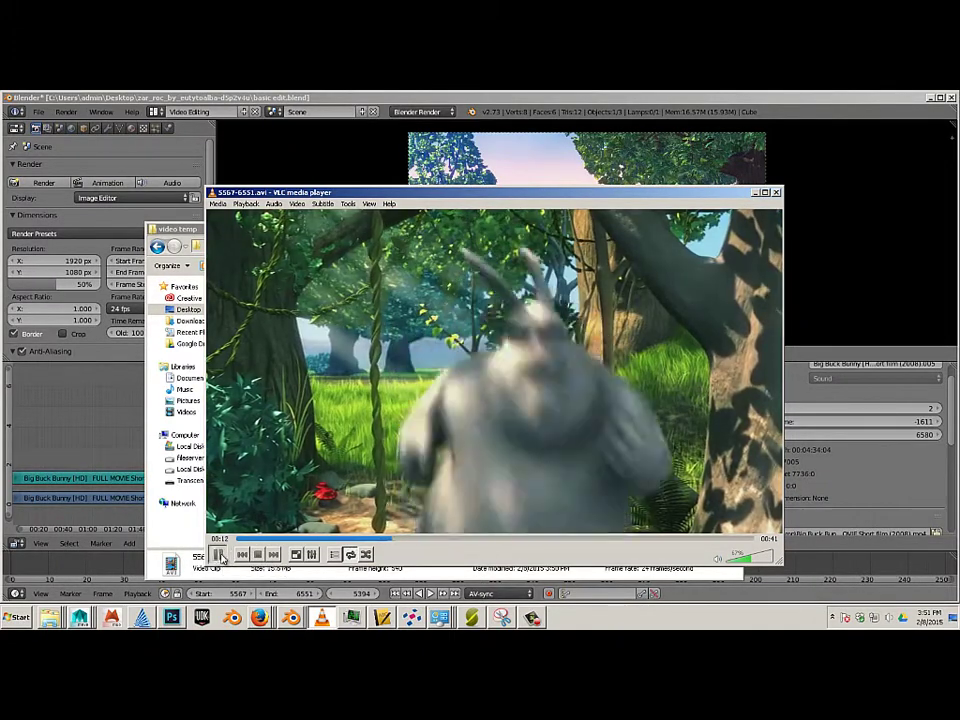
pyautogui.click(219, 555)
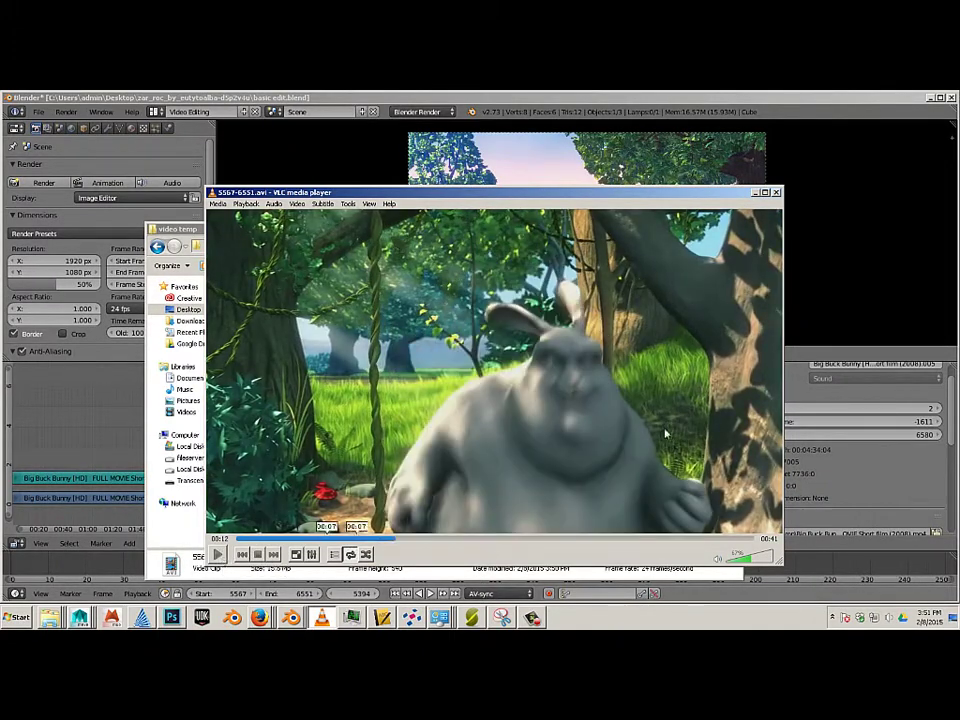
pyautogui.click(776, 192)
pyautogui.click(810, 244)
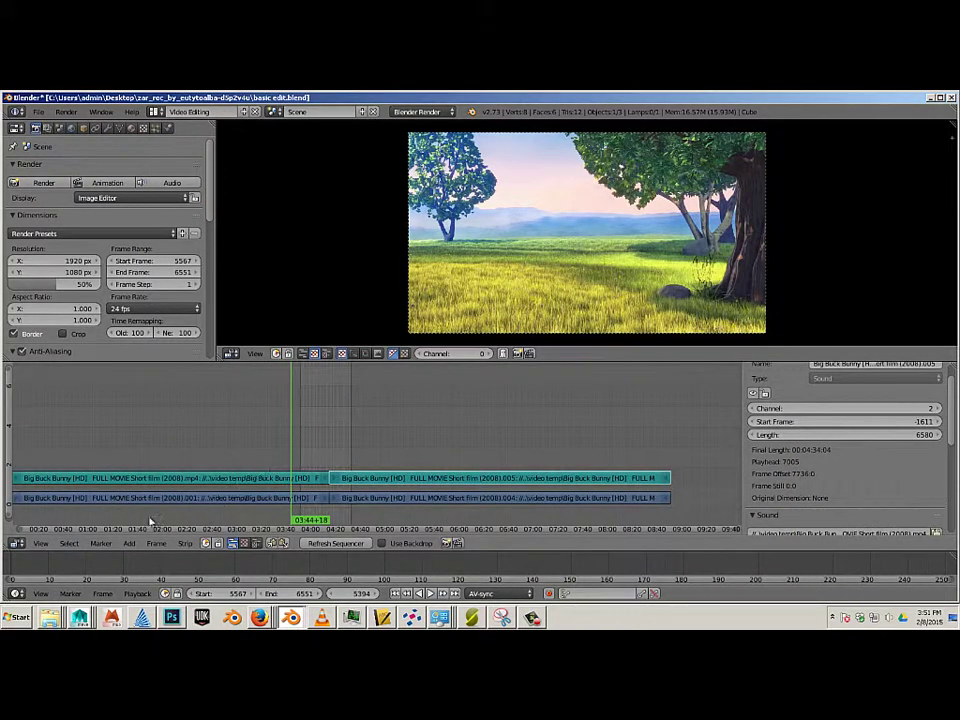
# - Add 5567-6551.avi as a movie strip and scrub the playhead to frame 6285
pyautogui.click(127, 543)
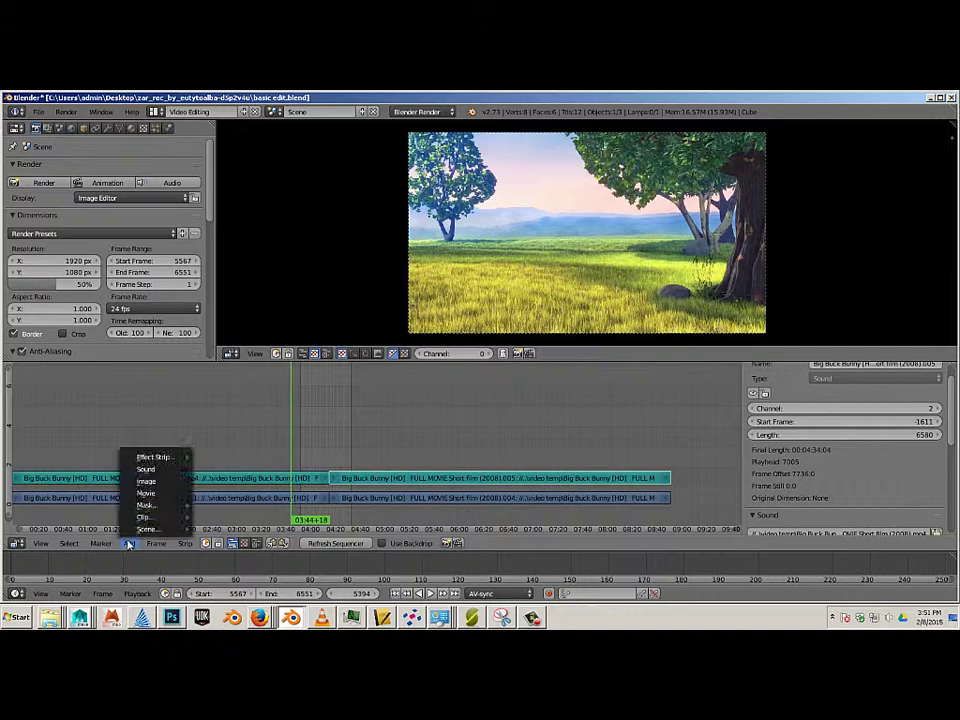
pyautogui.click(145, 494)
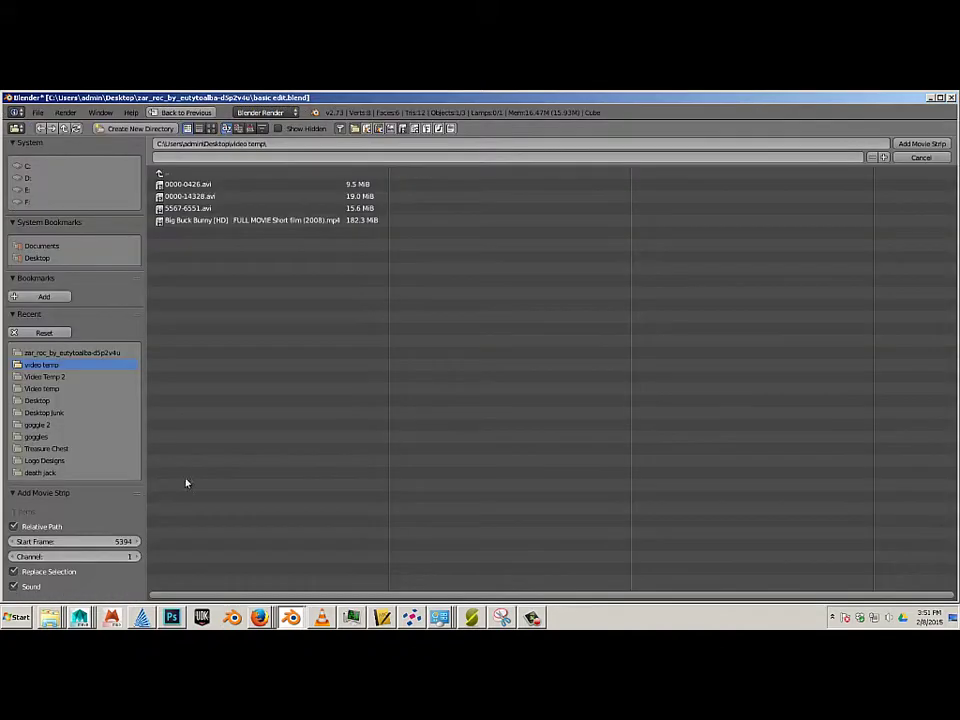
pyautogui.click(188, 208)
pyautogui.click(922, 144)
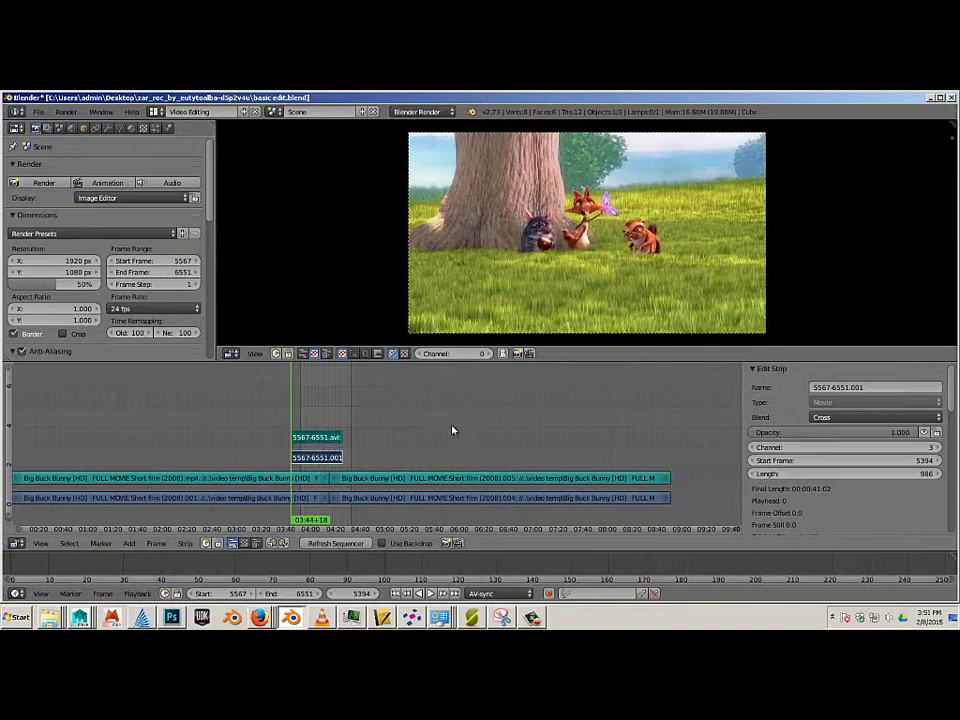
pyautogui.moveTo(318, 437); pyautogui.dragTo(340, 437)
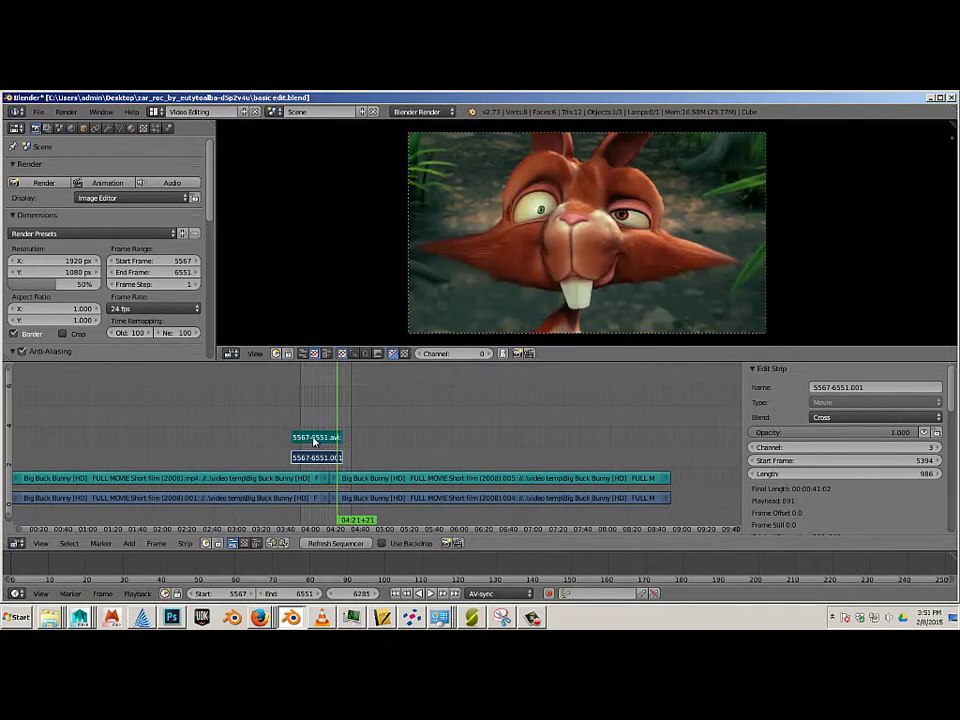